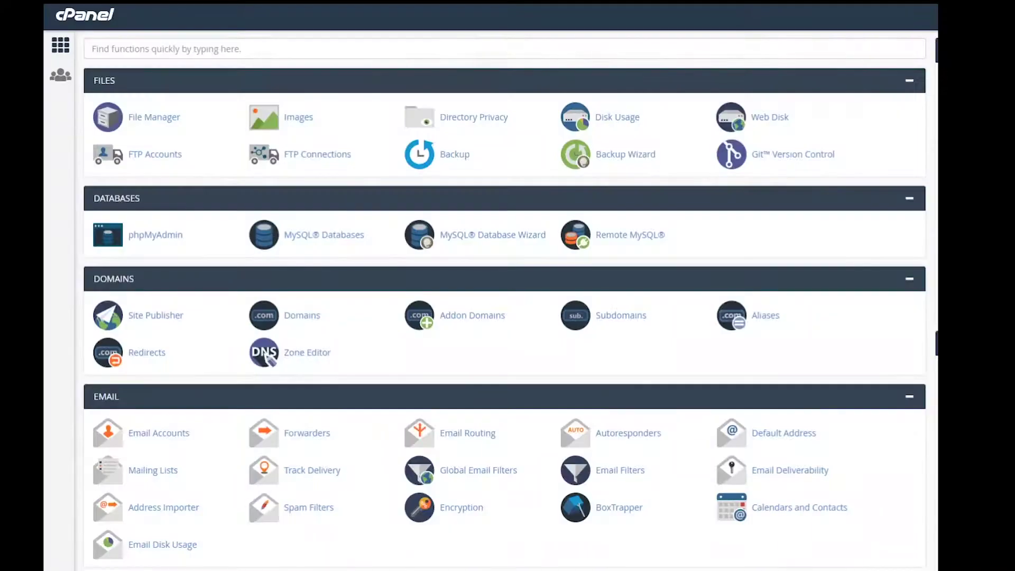
# Download and save the home directory backup archive from the Backup Wizard.
pyautogui.click(626, 158)
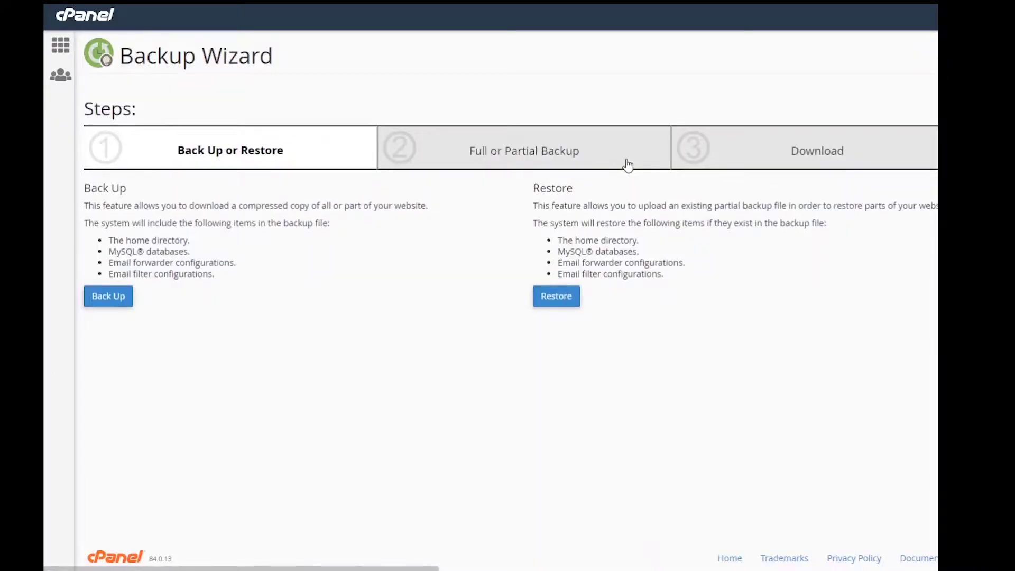
pyautogui.click(112, 298)
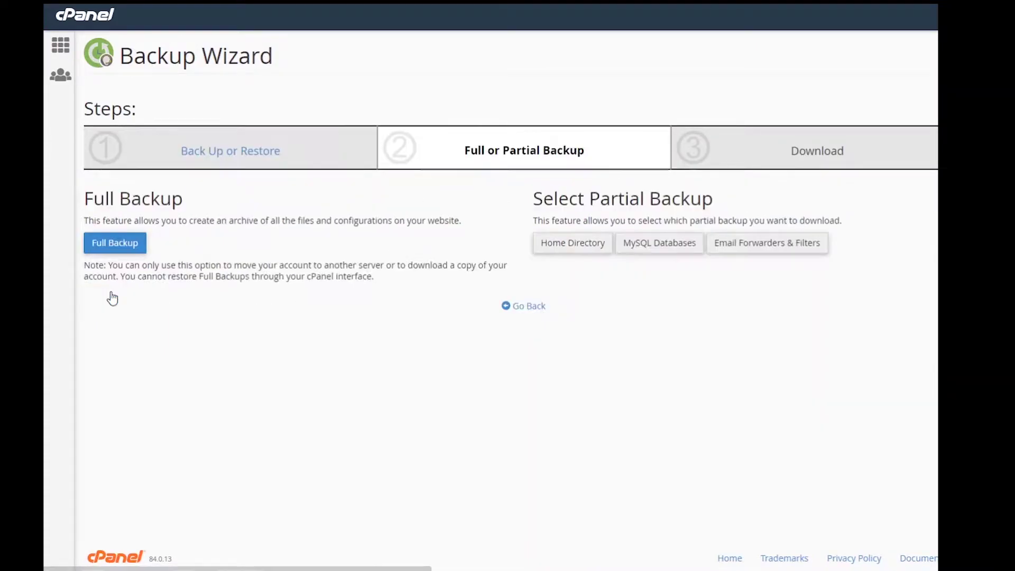
pyautogui.click(577, 246)
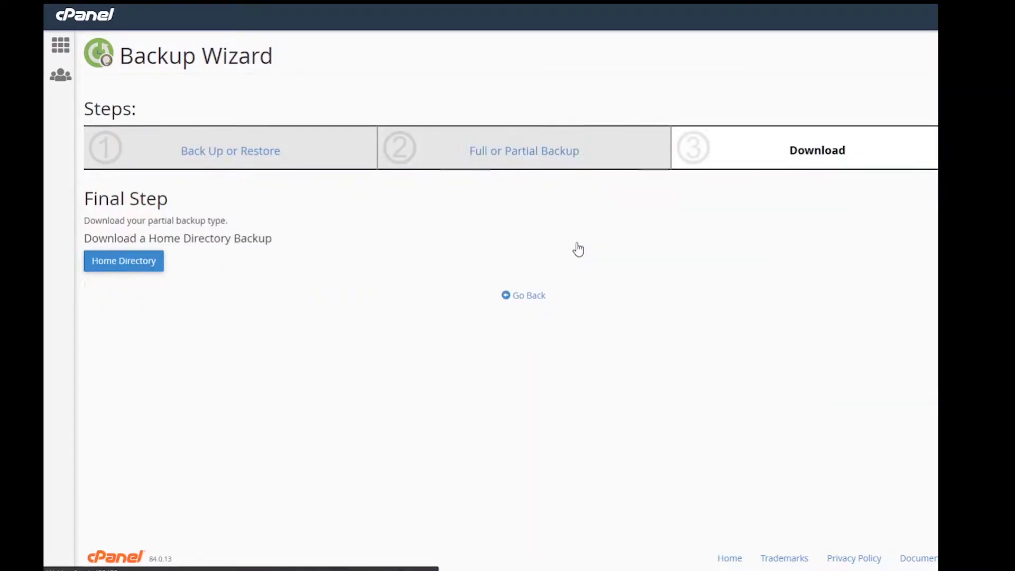
pyautogui.click(120, 262)
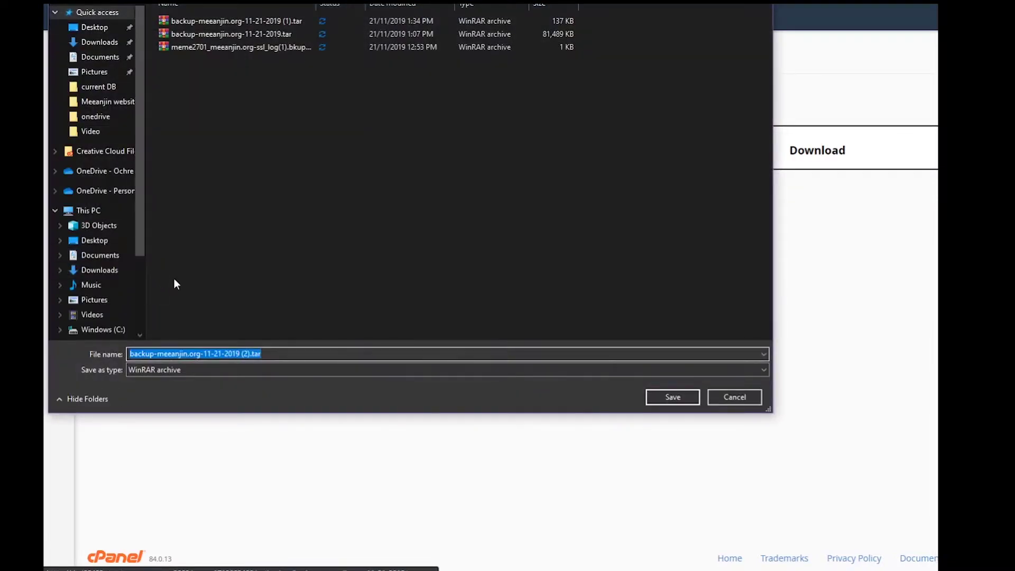
pyautogui.click(668, 397)
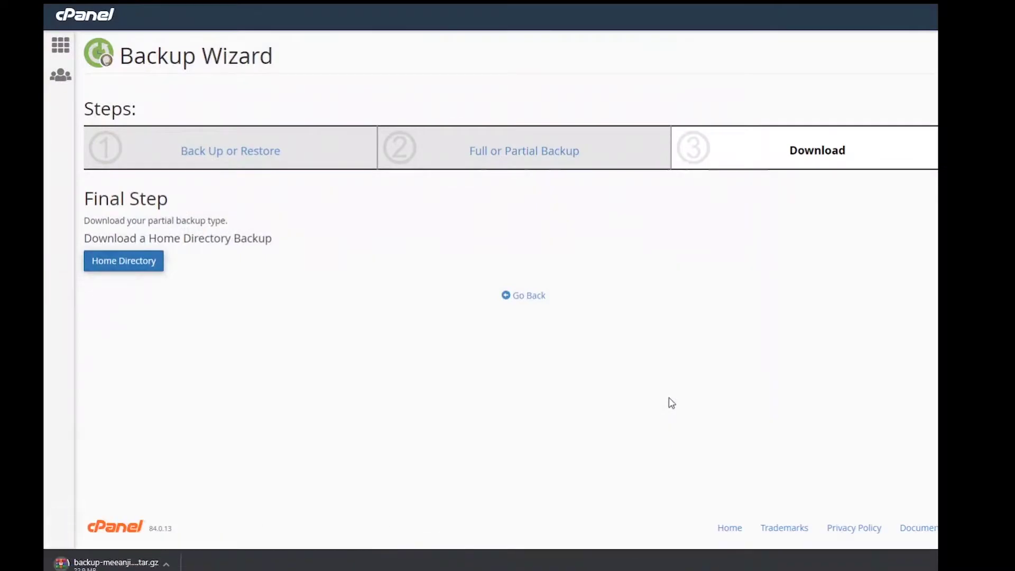
# Download the meeanjin_meme2701_wordpress database backup and save it as an .sql file.
pyautogui.click(544, 296)
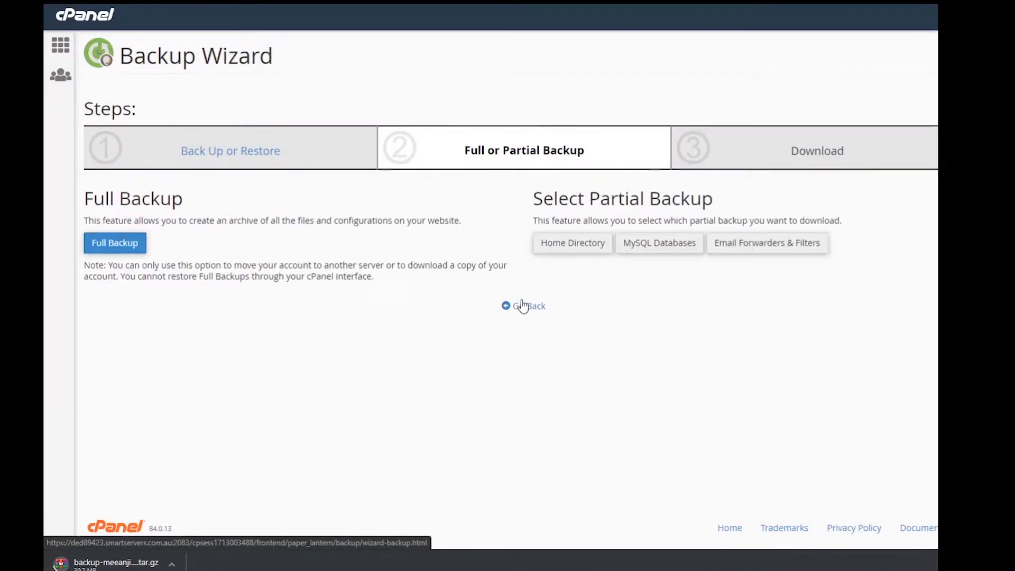
pyautogui.click(659, 246)
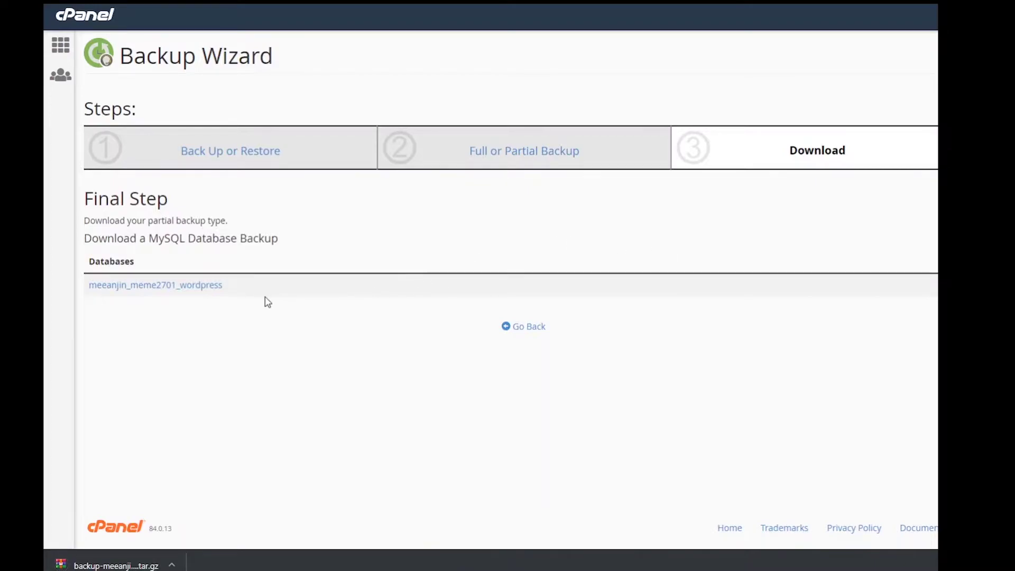
pyautogui.click(198, 285)
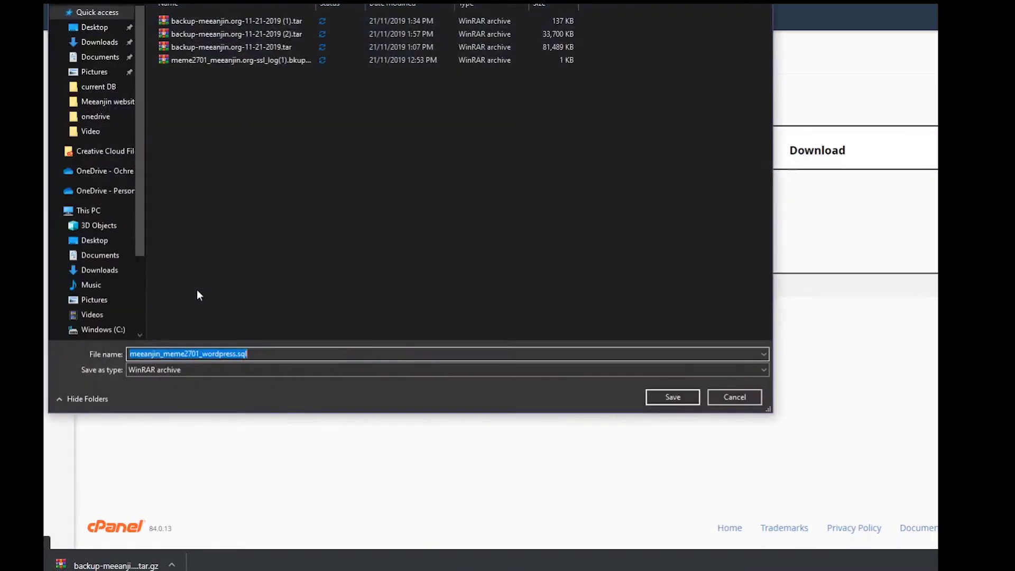
pyautogui.click(662, 398)
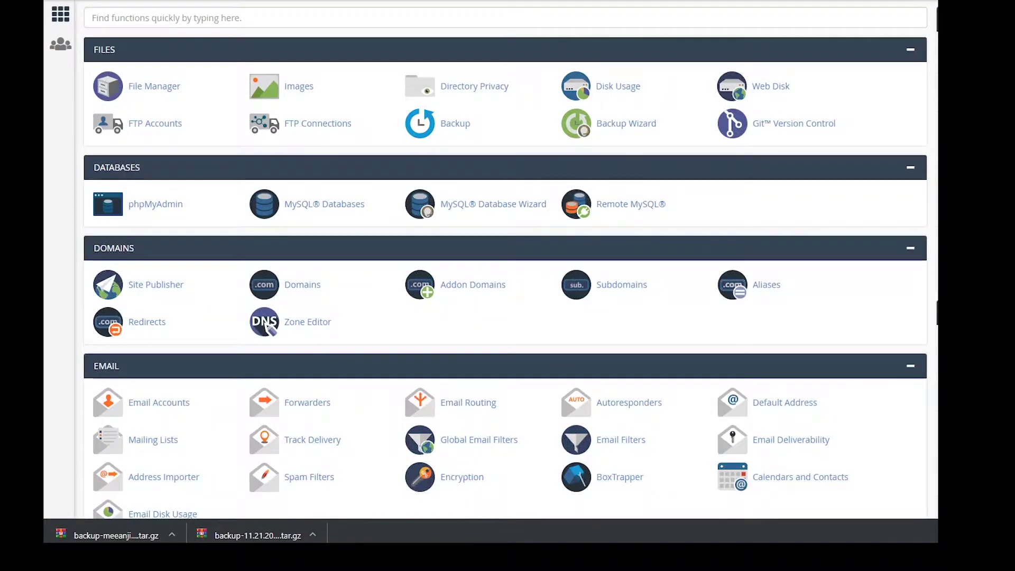
# Create the empty MySQL database meeanjin_wordpress.
pyautogui.click(353, 209)
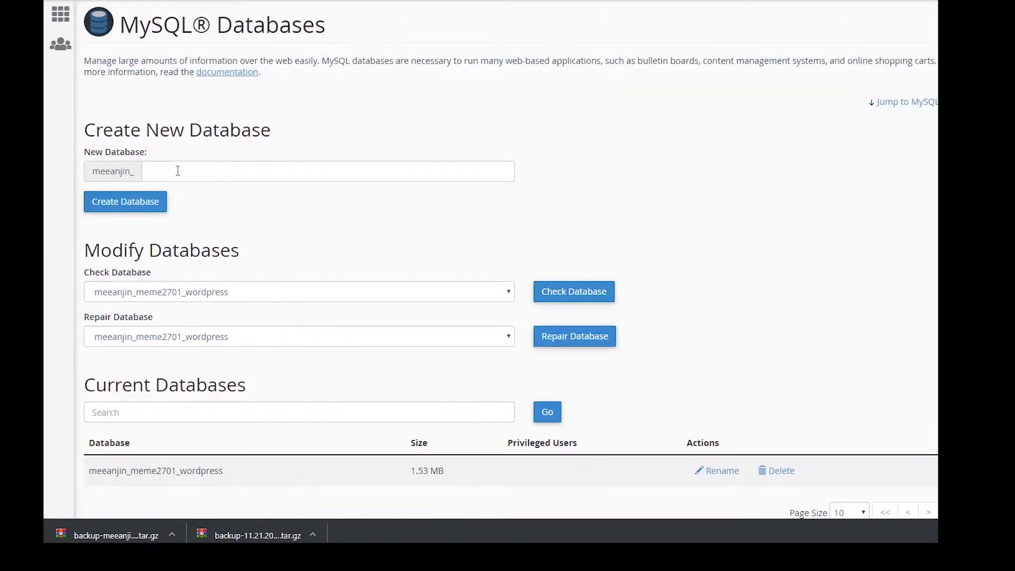
pyautogui.click(178, 171)
pyautogui.write('wo')
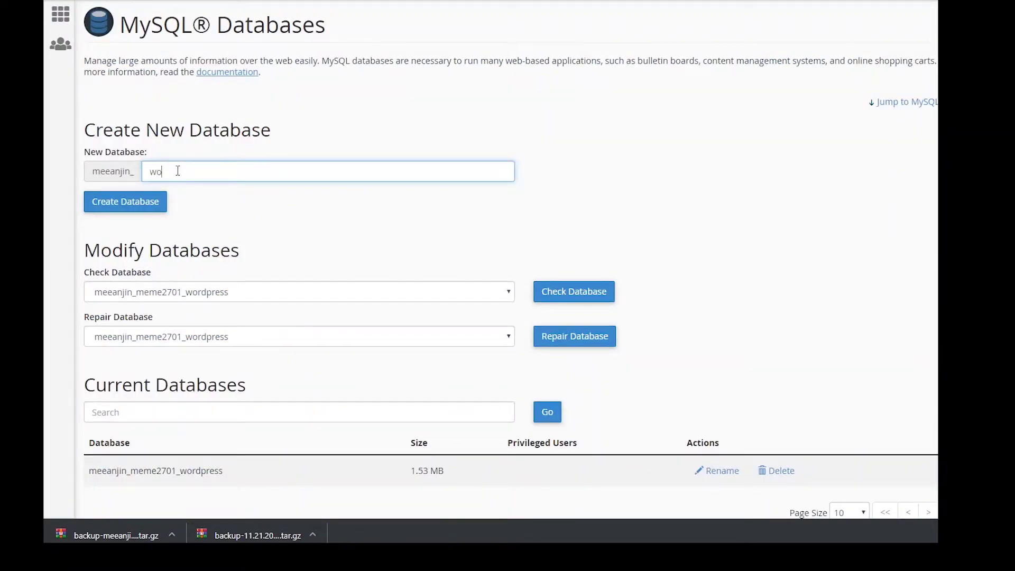
pyautogui.write('rdpress')
pyautogui.click(122, 207)
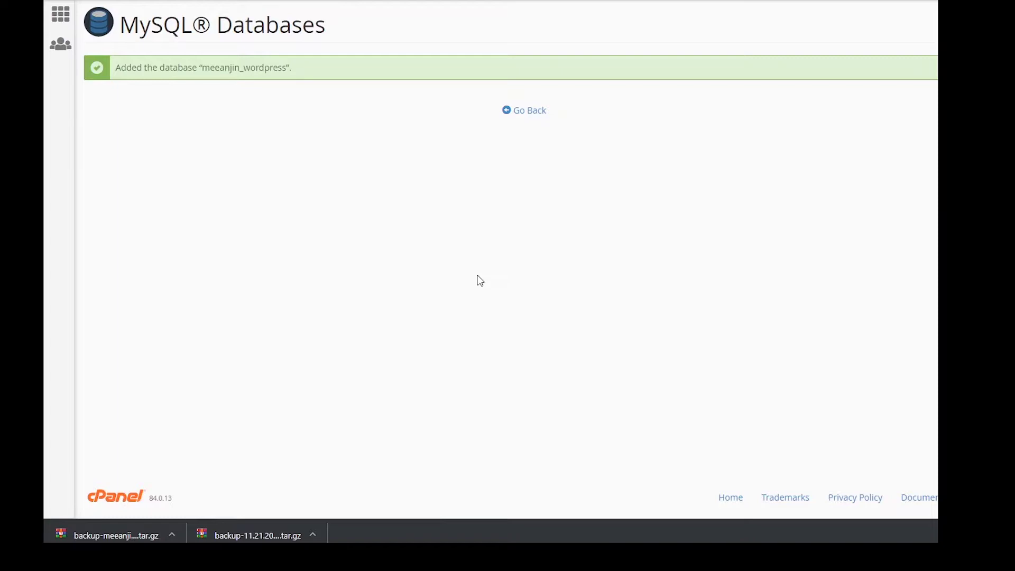
pyautogui.click(529, 113)
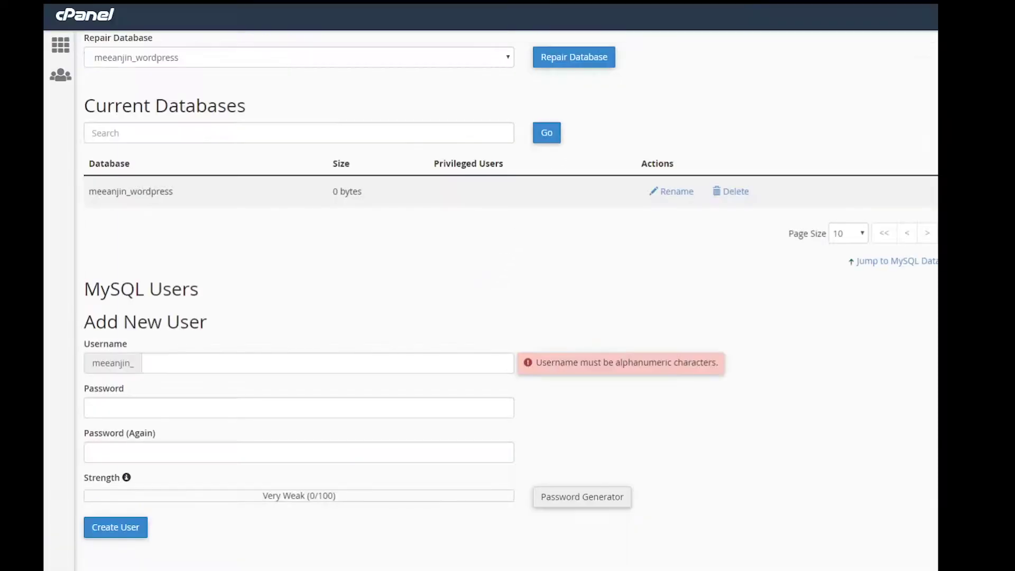
# Add the new MySQL user meeanjin_user, pasting the account password into both password fields.
pyautogui.click(201, 363)
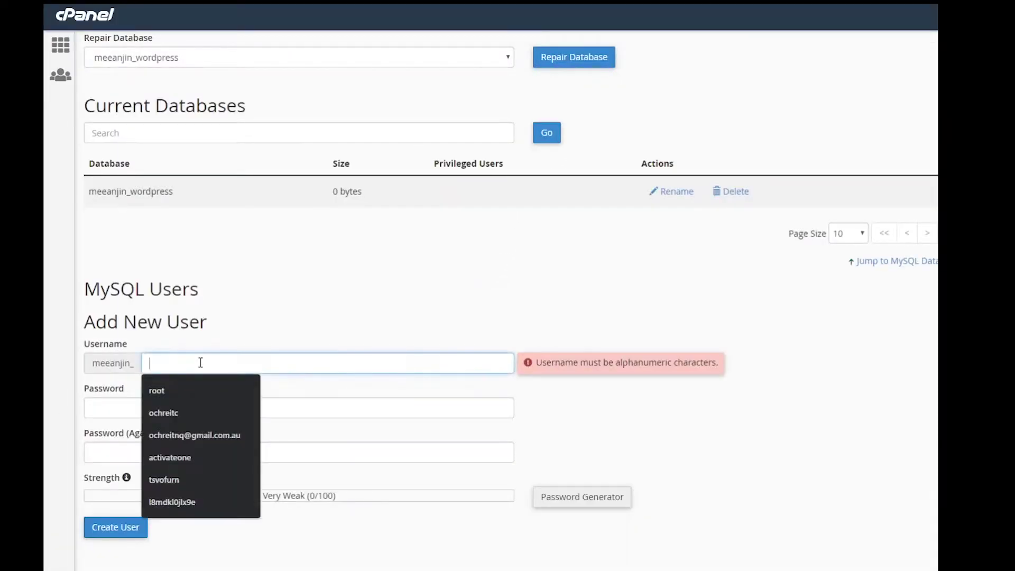
pyautogui.write('user')
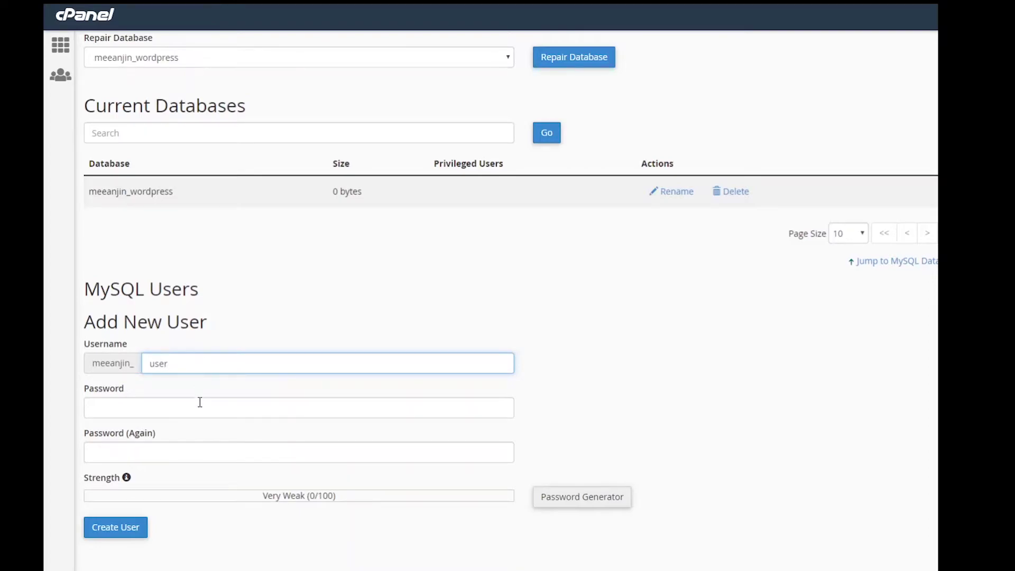
pyautogui.click(201, 405)
pyautogui.hotkey('ctrl', 'v')
pyautogui.click(175, 446)
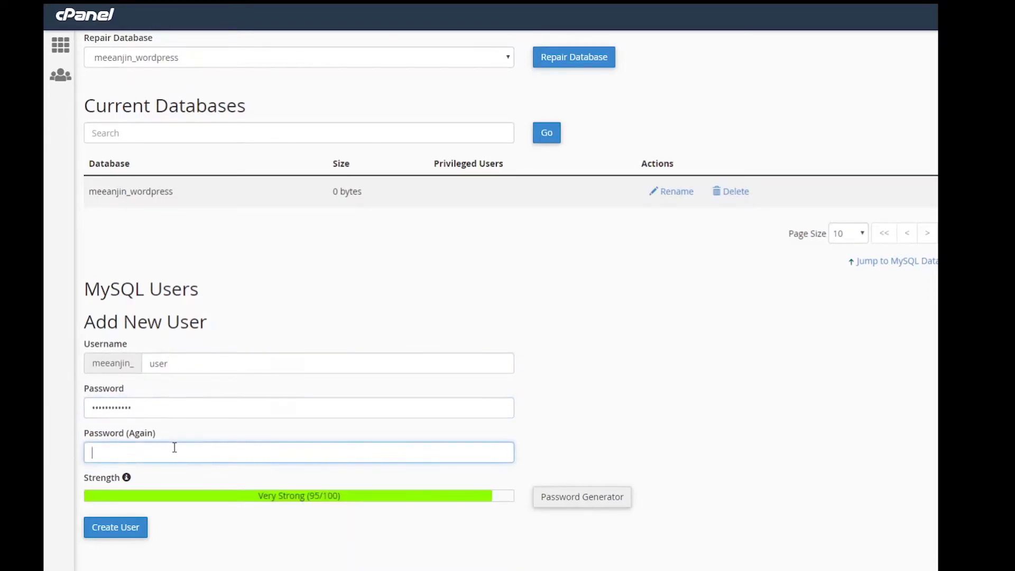
pyautogui.hotkey('ctrl', 'v')
pyautogui.scroll(-3, 217, 529)
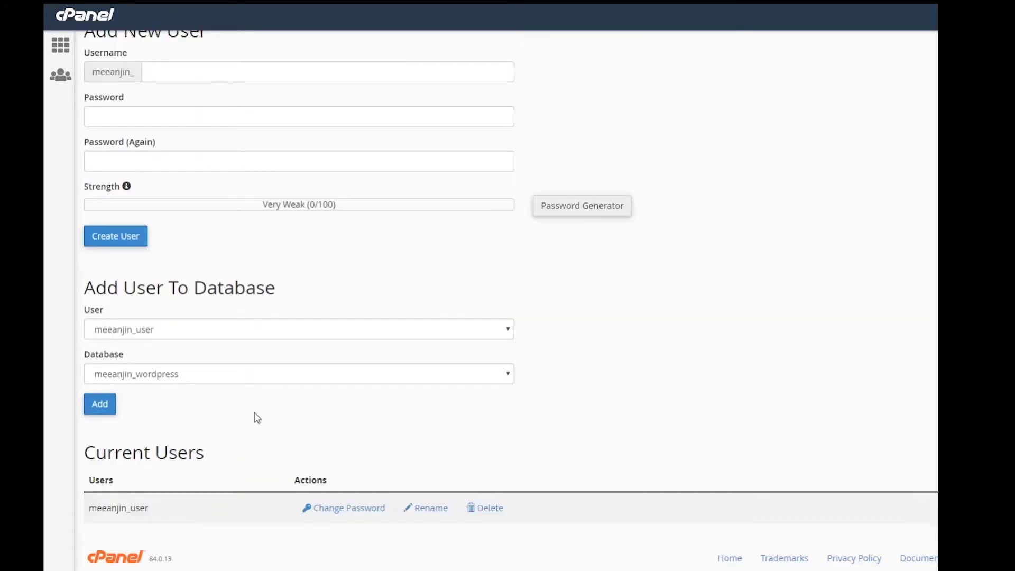
# Attach meeanjin_user to meeanjin_wordpress and grant ALL PRIVILEGES.
pyautogui.click(132, 376)
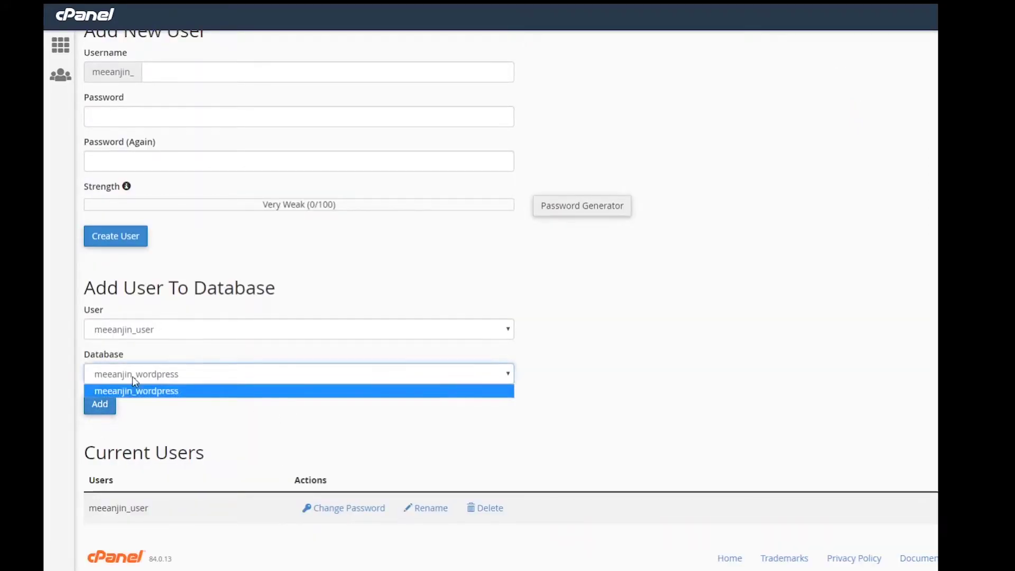
pyautogui.click(132, 376)
pyautogui.click(161, 335)
pyautogui.click(153, 345)
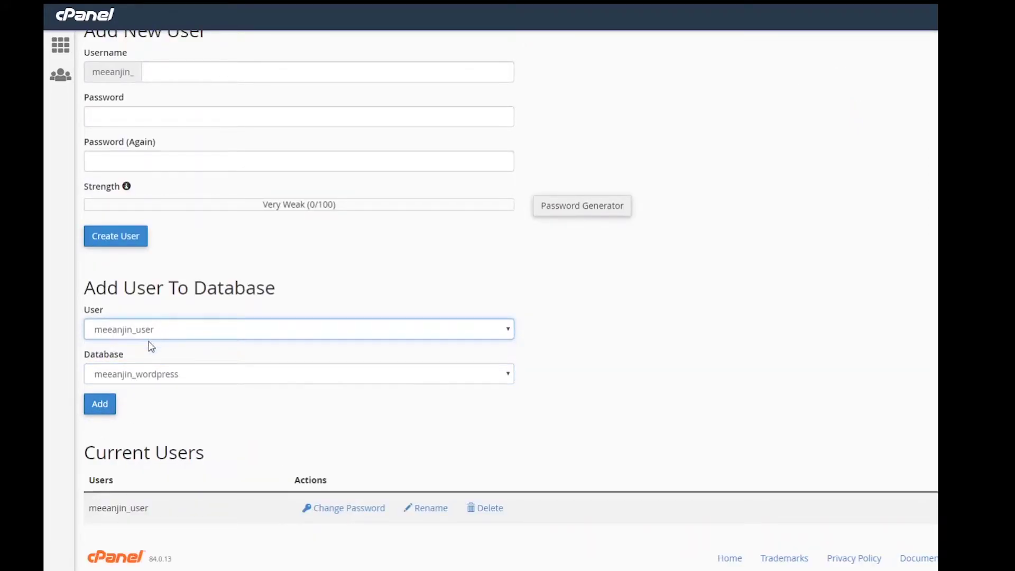
pyautogui.click(100, 404)
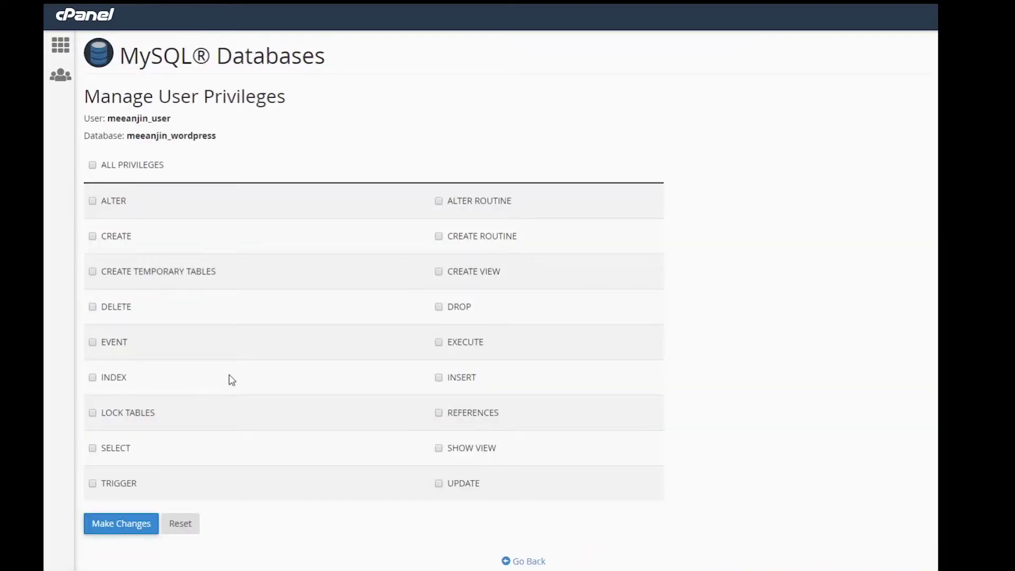
pyautogui.click(93, 168)
pyautogui.click(121, 526)
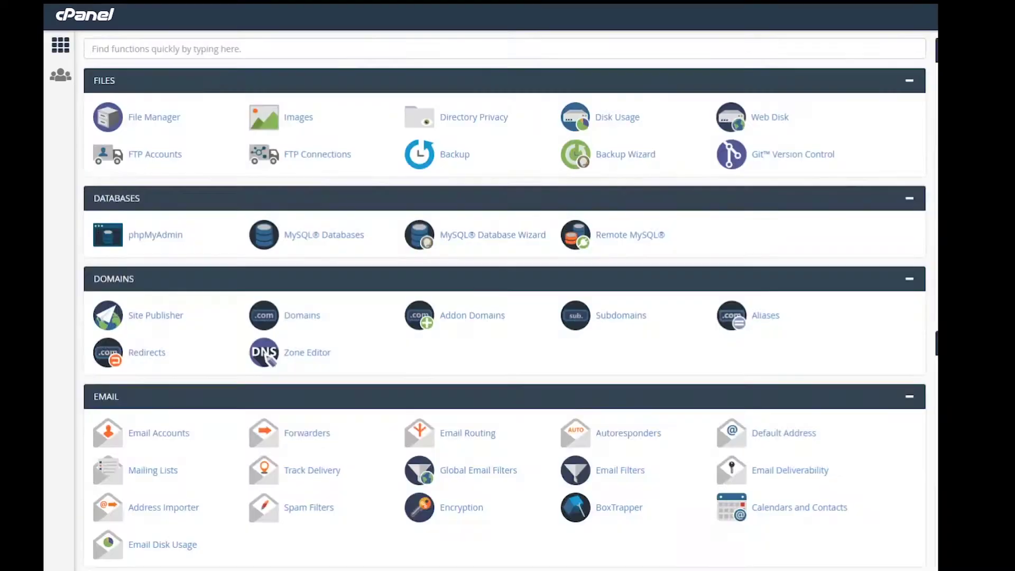
# In phpMyAdmin, import meme2701_wordpress.sql into meeanjin_wordpress with interruptible partial import unchecked.
pyautogui.click(177, 237)
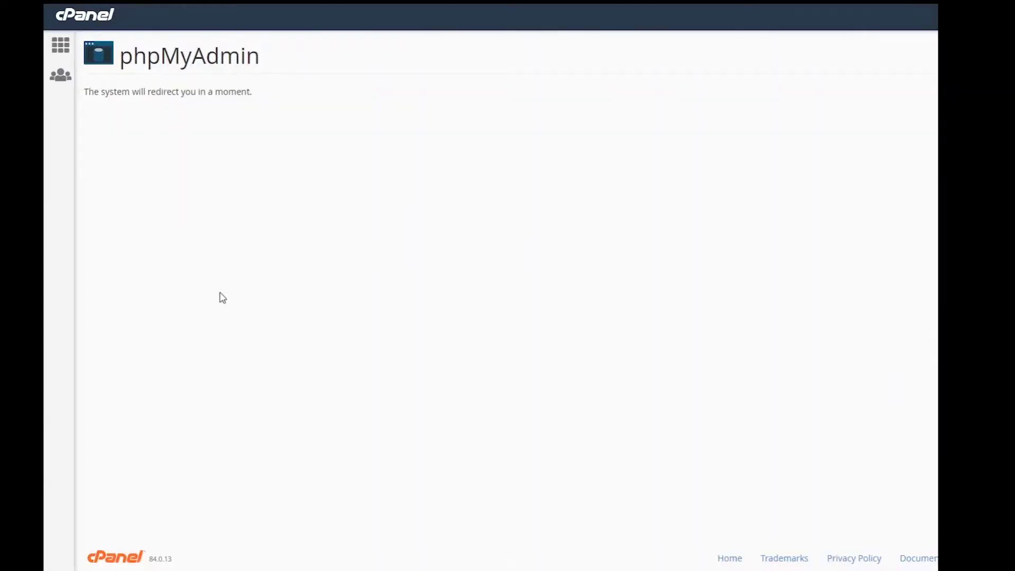
pyautogui.click(125, 86)
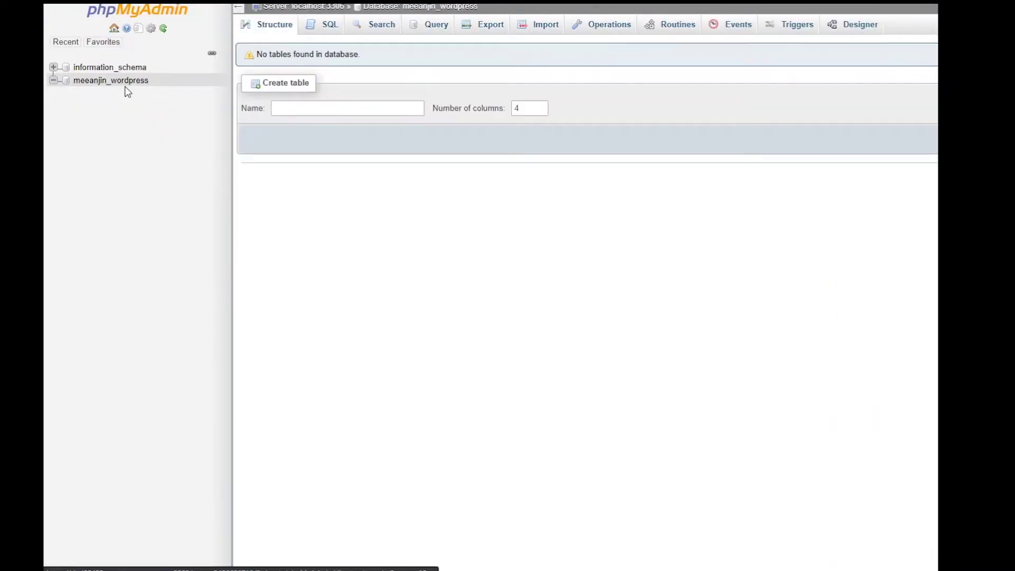
pyautogui.click(546, 29)
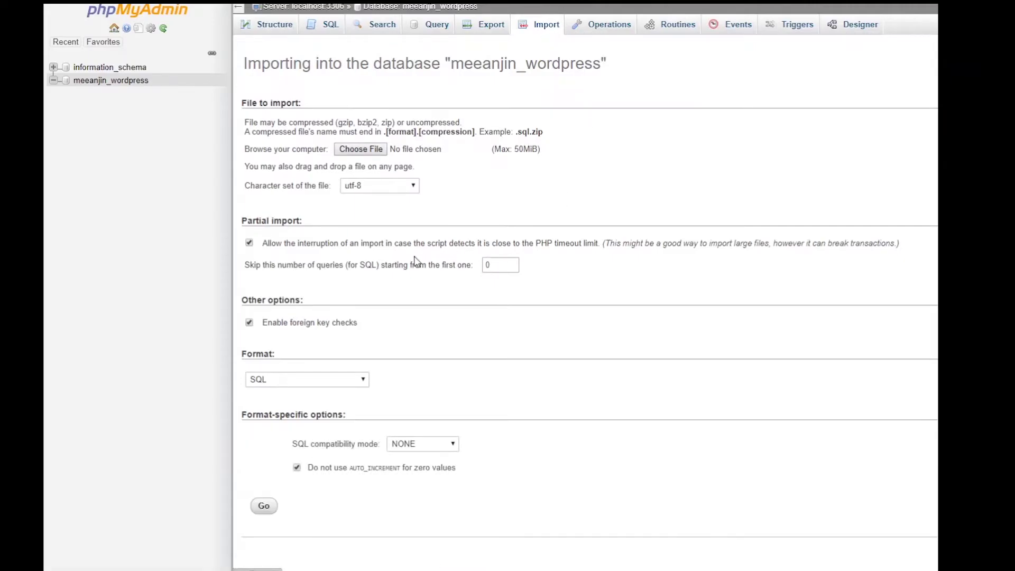
pyautogui.click(367, 152)
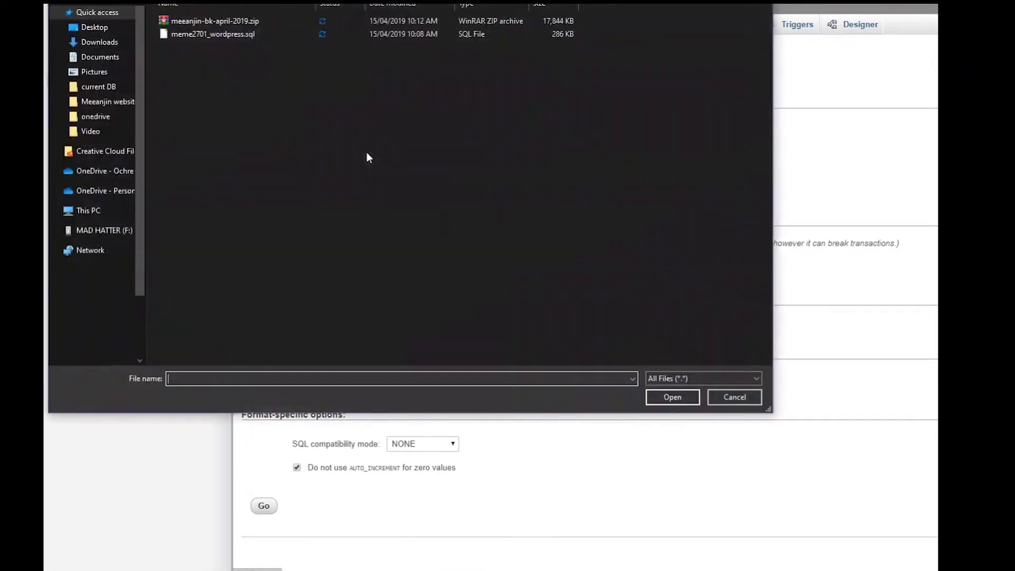
pyautogui.click(237, 36)
pyautogui.click(657, 400)
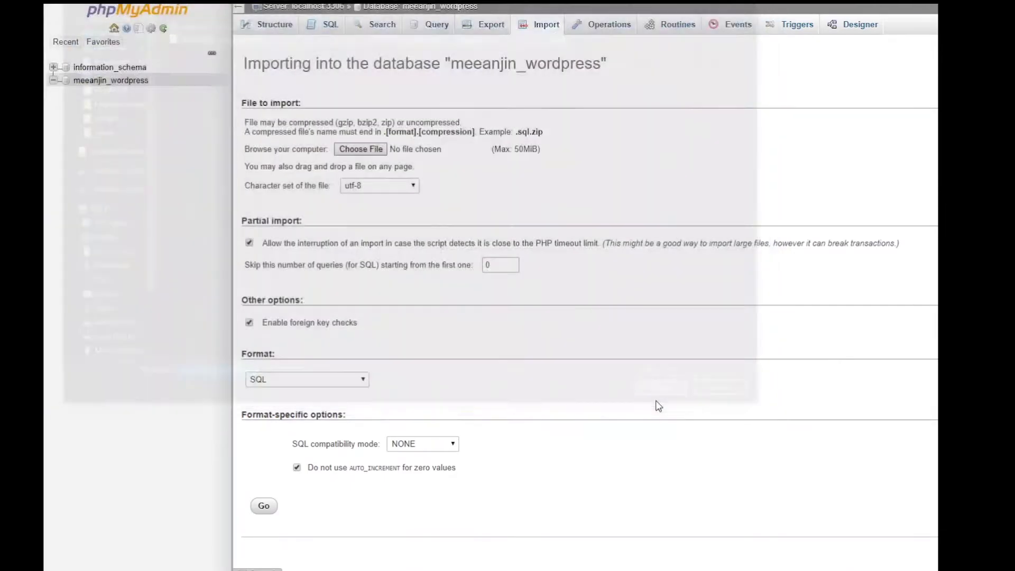
pyautogui.click(250, 244)
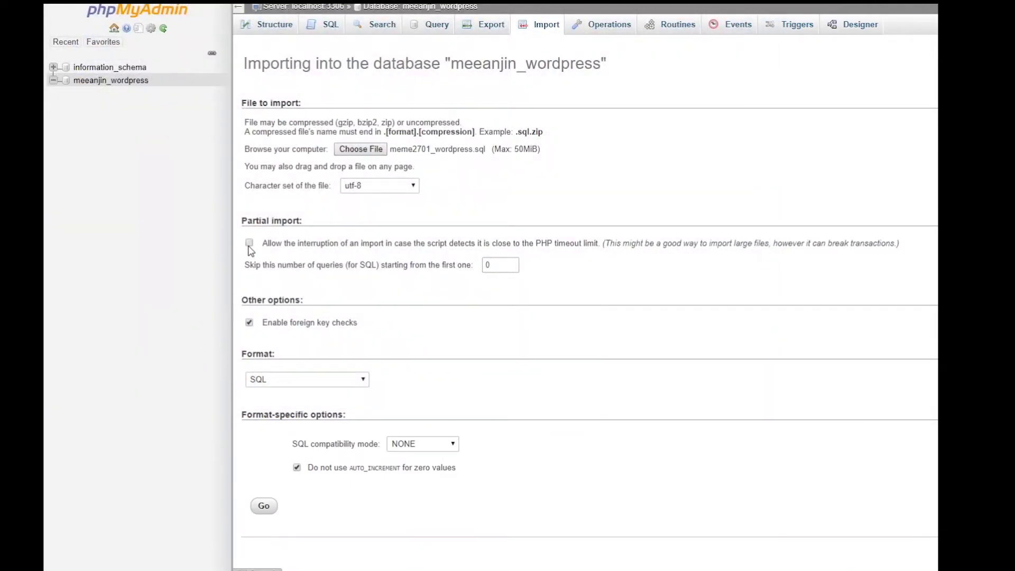
pyautogui.click(264, 506)
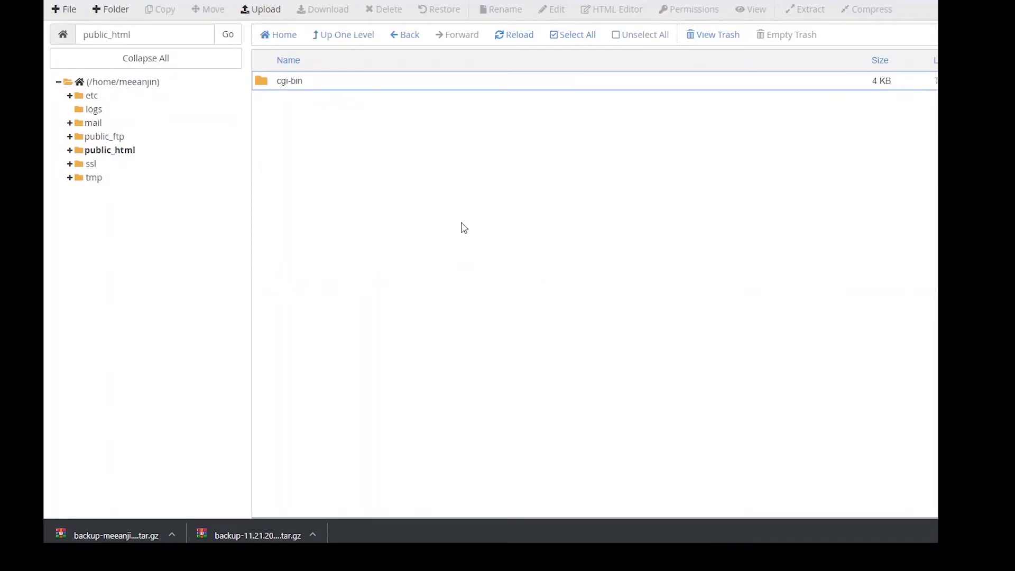
# Upload the meeanjin-bk-april-2019.zip backup archive into public_html.
pyautogui.click(268, 15)
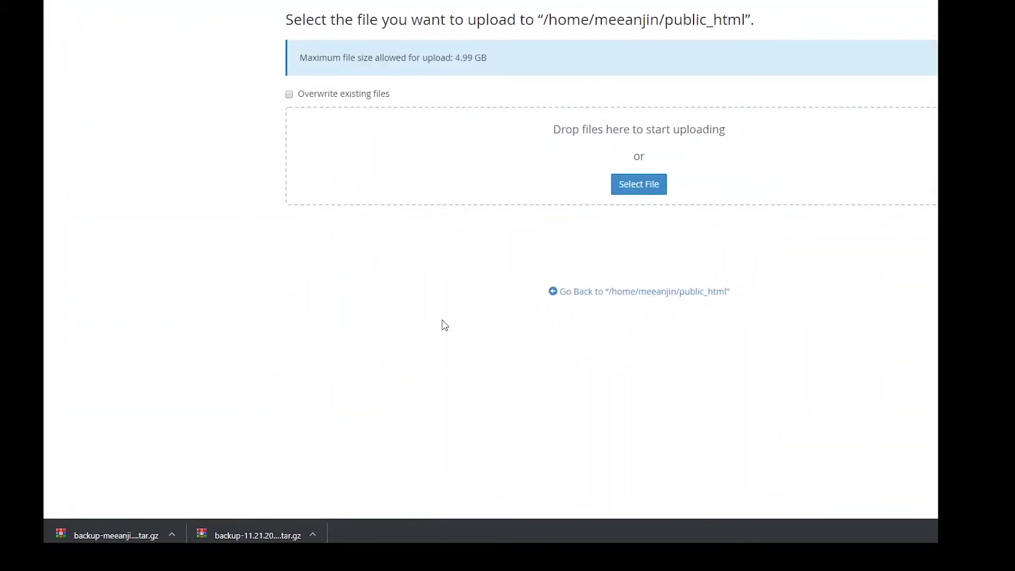
pyautogui.click(629, 184)
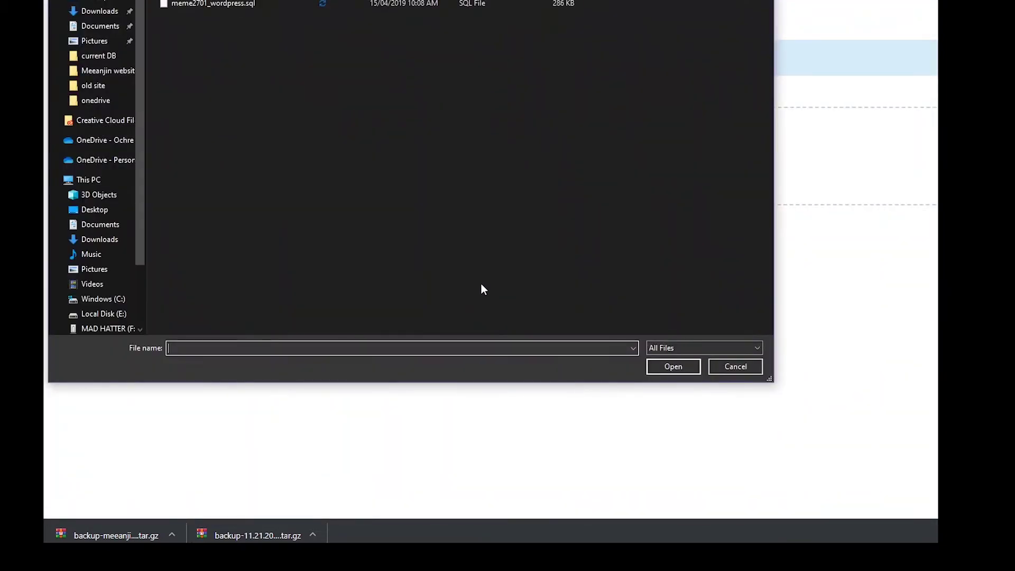
pyautogui.write('meeanjin-bk-april-2019')
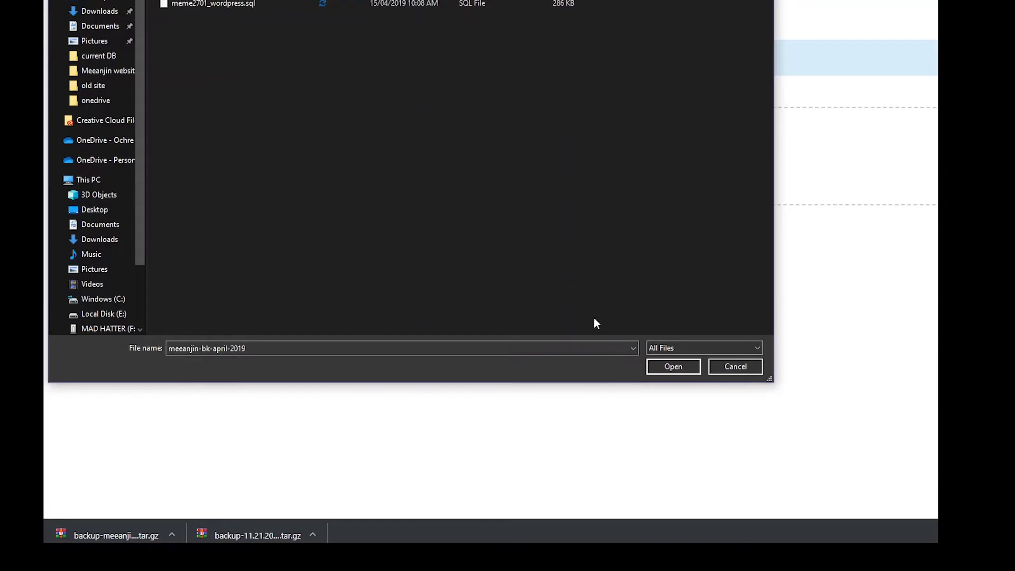
pyautogui.click(672, 366)
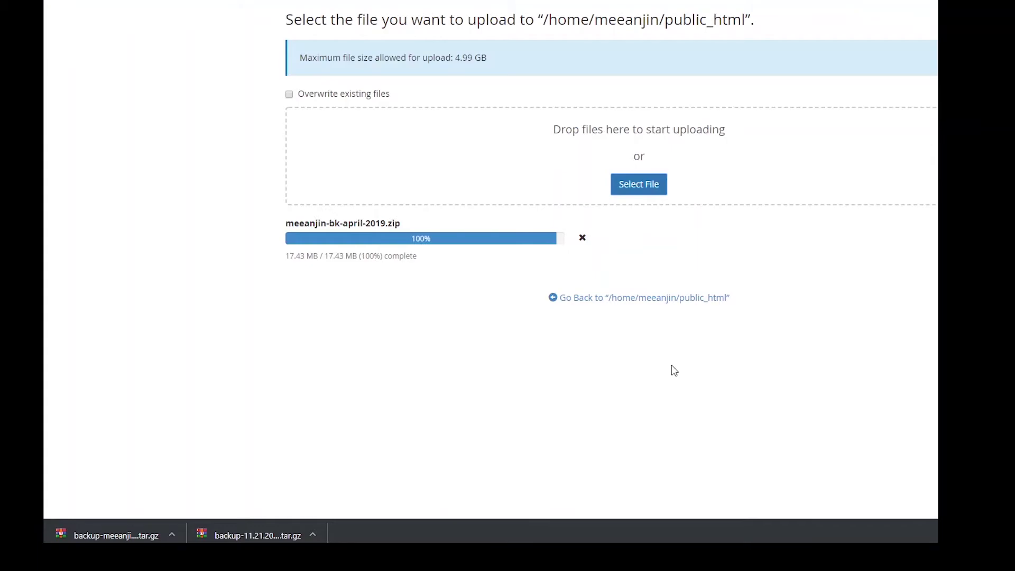
# Extract meeanjin-bk-april-2019.zip into public_html and dismiss the extraction results.
pyautogui.click(621, 299)
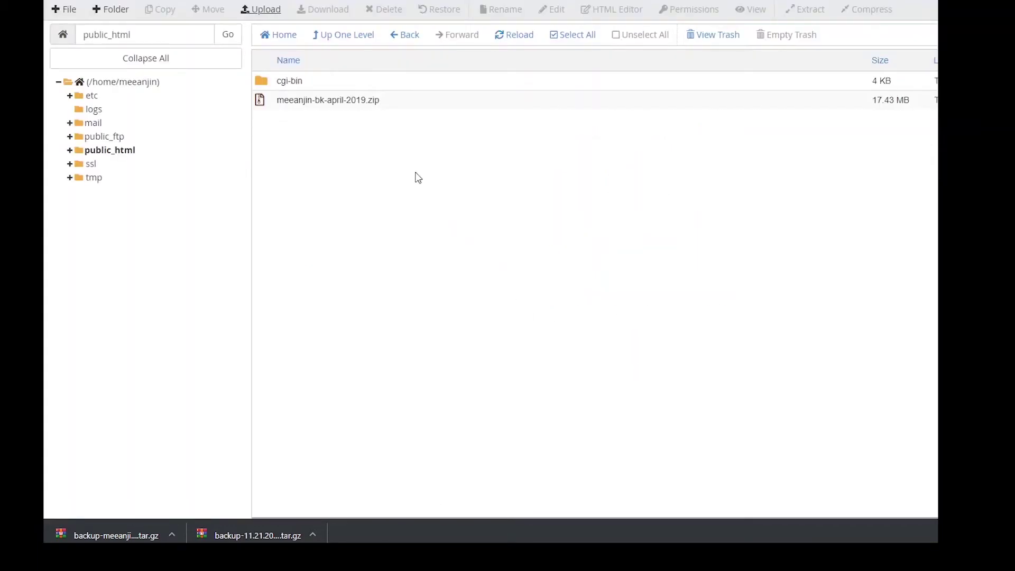
pyautogui.click(353, 100)
pyautogui.rightClick(353, 100)
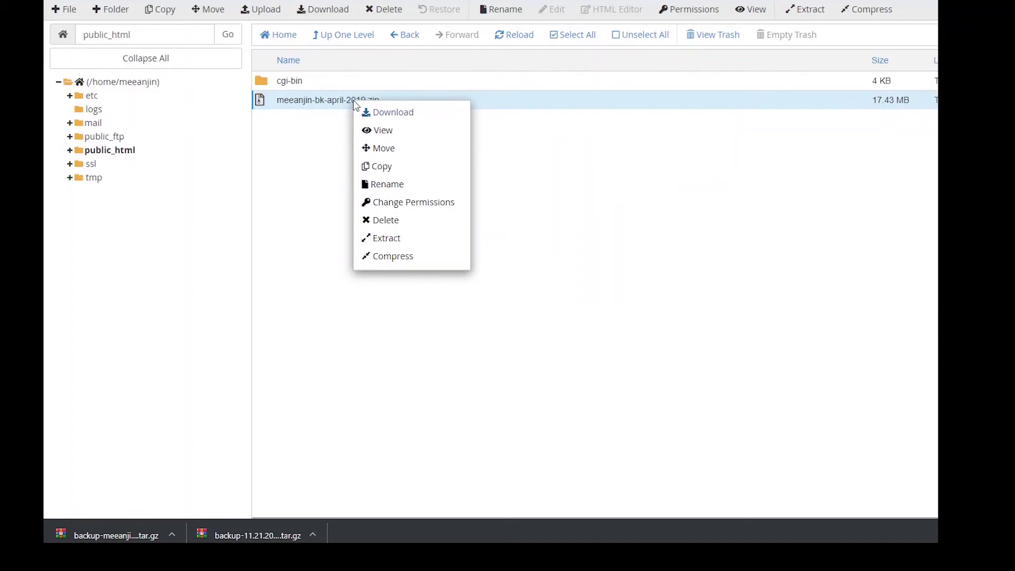
pyautogui.click(389, 241)
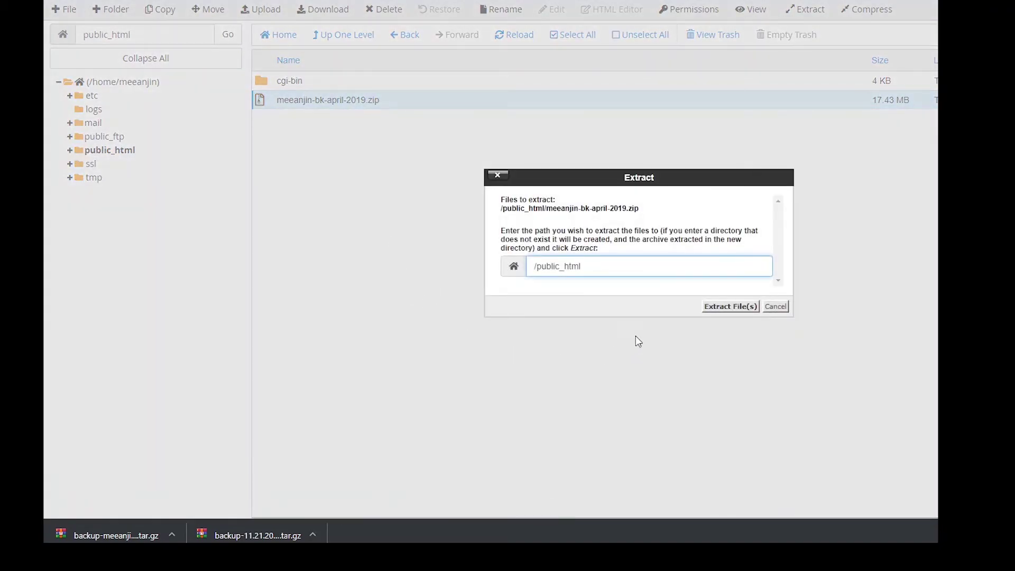
pyautogui.click(719, 306)
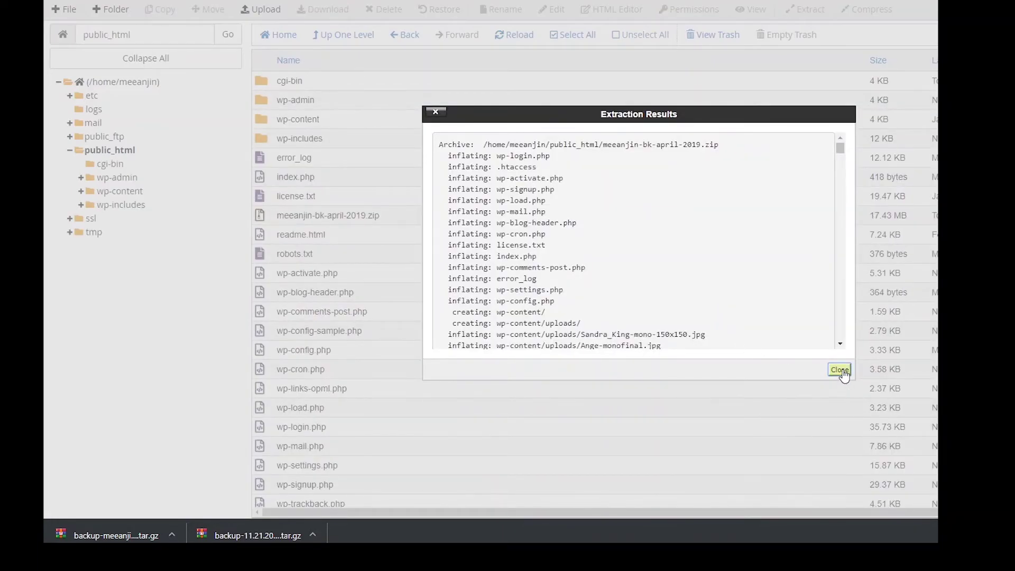
pyautogui.click(840, 370)
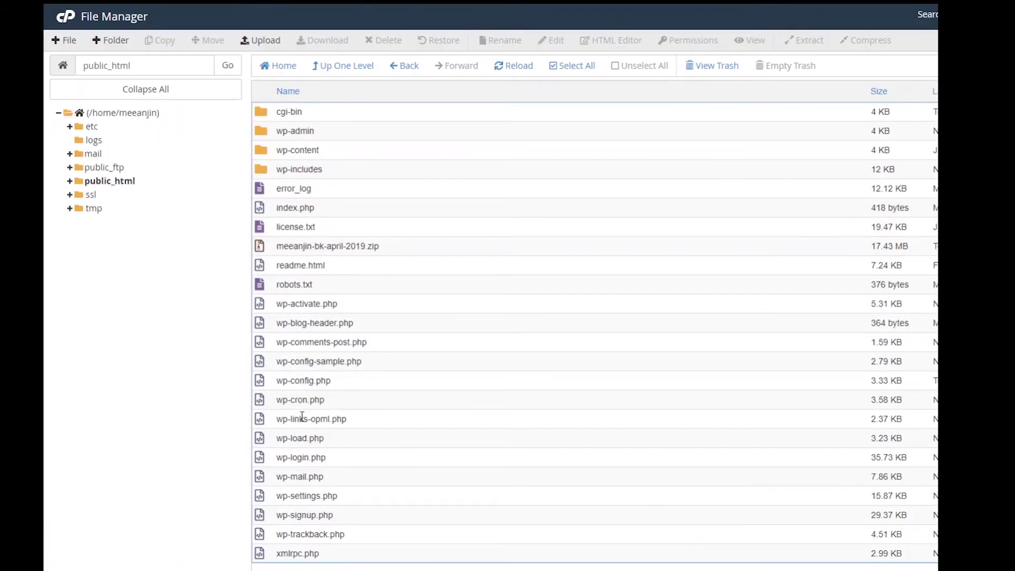
# Open wp-config.php in the editor and delete part of the DB_NAME value on line 29.
pyautogui.click(295, 381)
pyautogui.rightClick(294, 380)
pyautogui.click(323, 431)
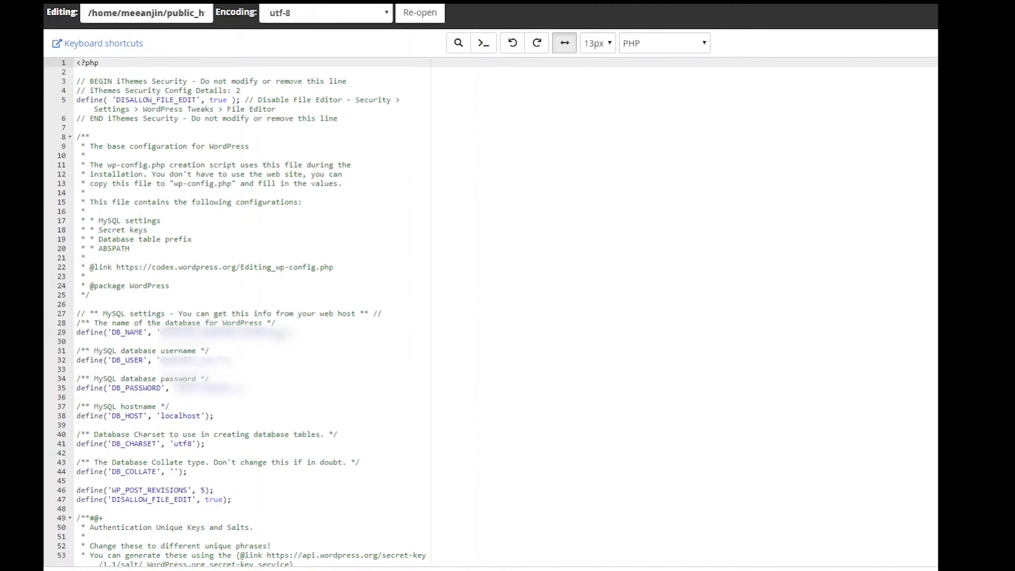
pyautogui.moveTo(238, 332); pyautogui.dragTo(208, 332)
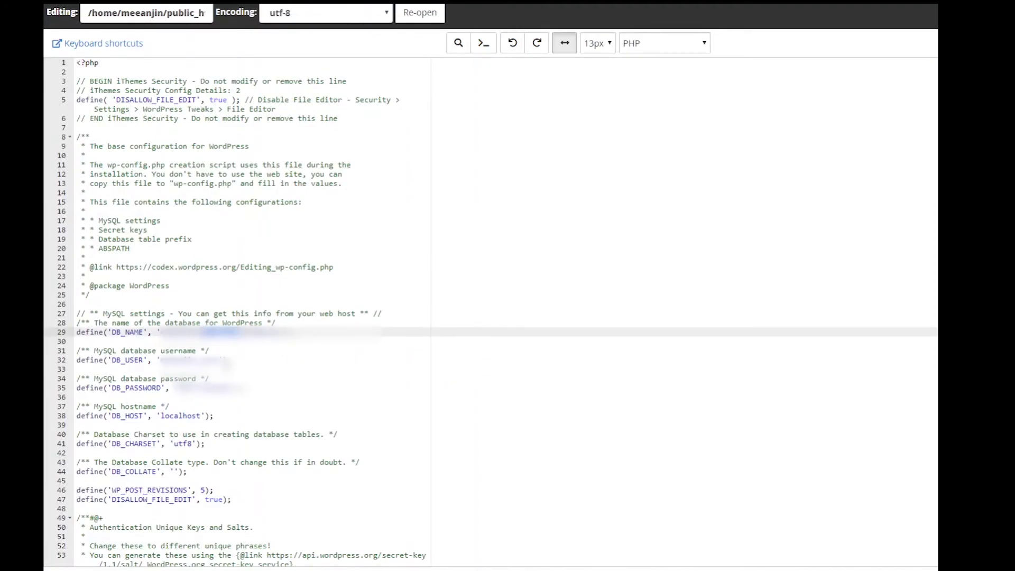
pyautogui.press('BackSpace')
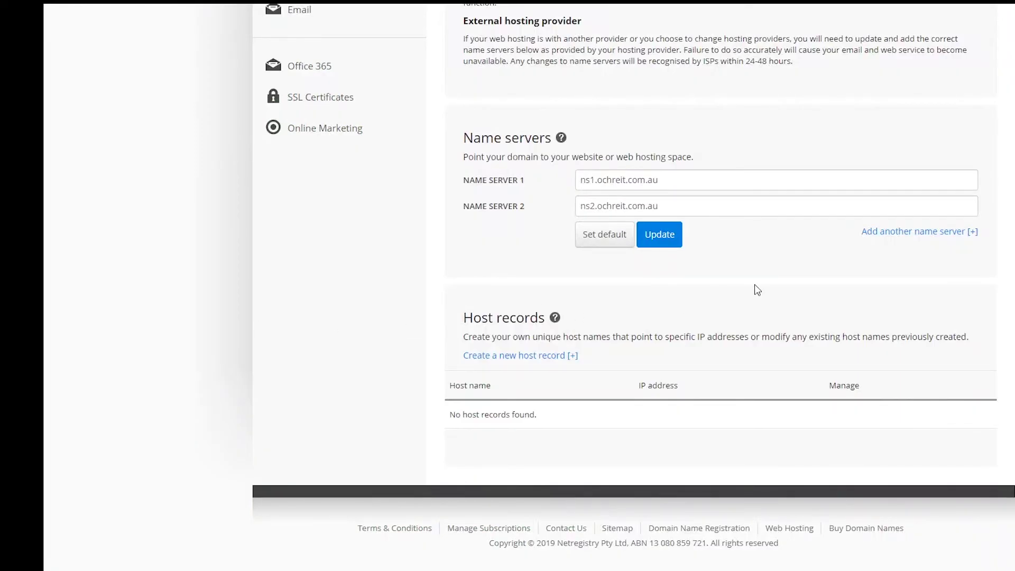
pyautogui.moveTo(671, 183); pyautogui.dragTo(576, 182)
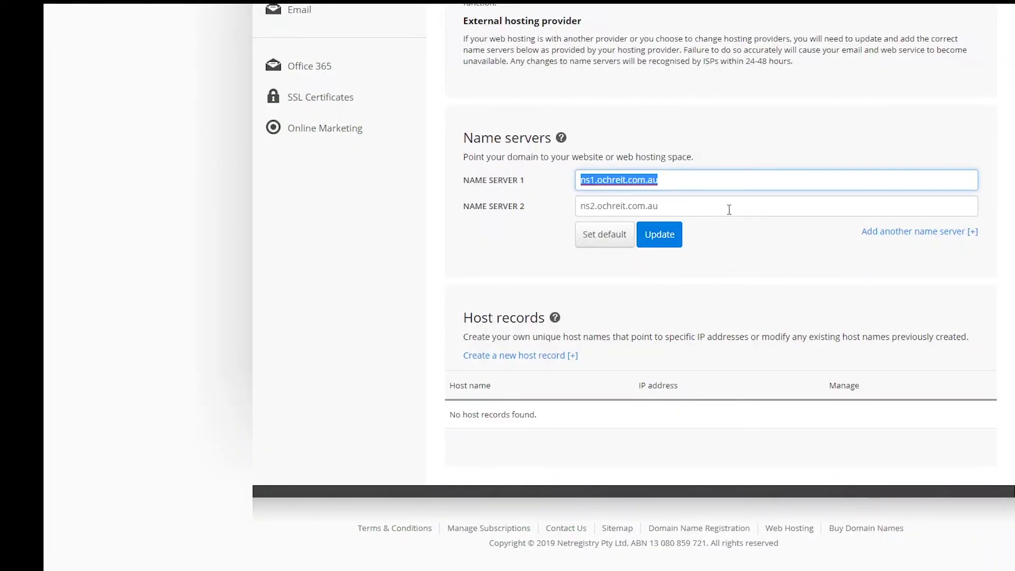
pyautogui.moveTo(680, 207); pyautogui.dragTo(544, 211)
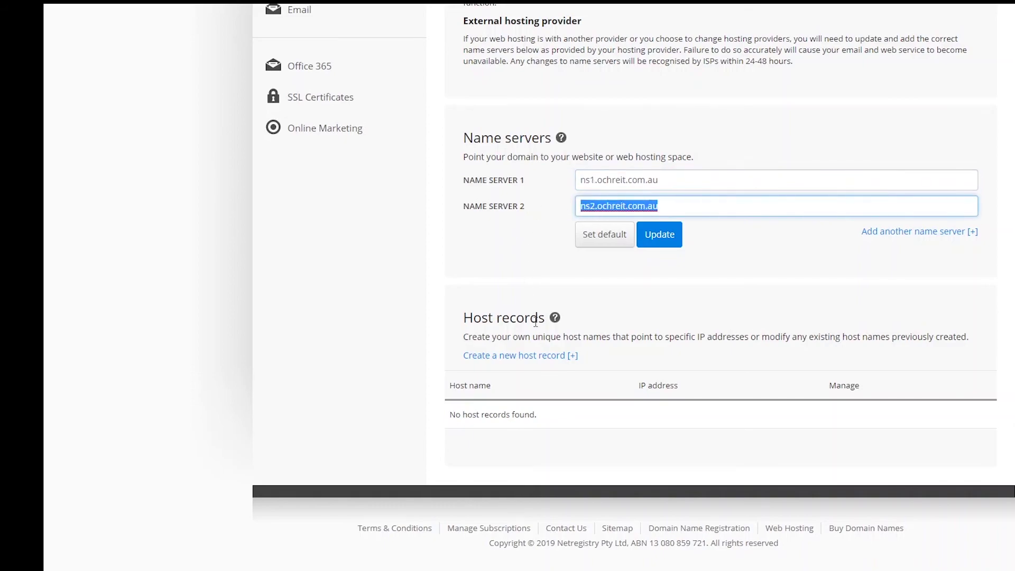
pyautogui.click(685, 205)
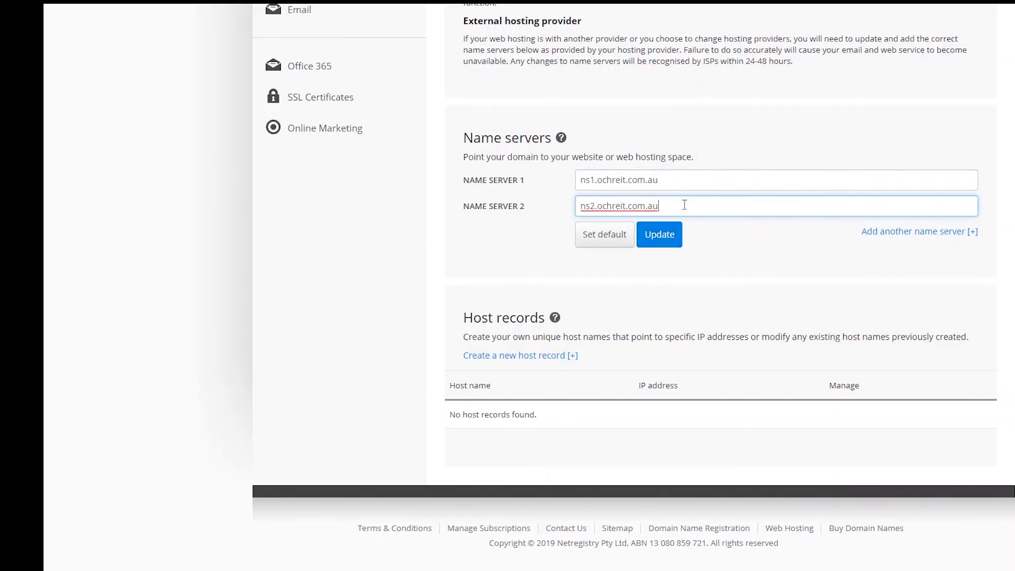